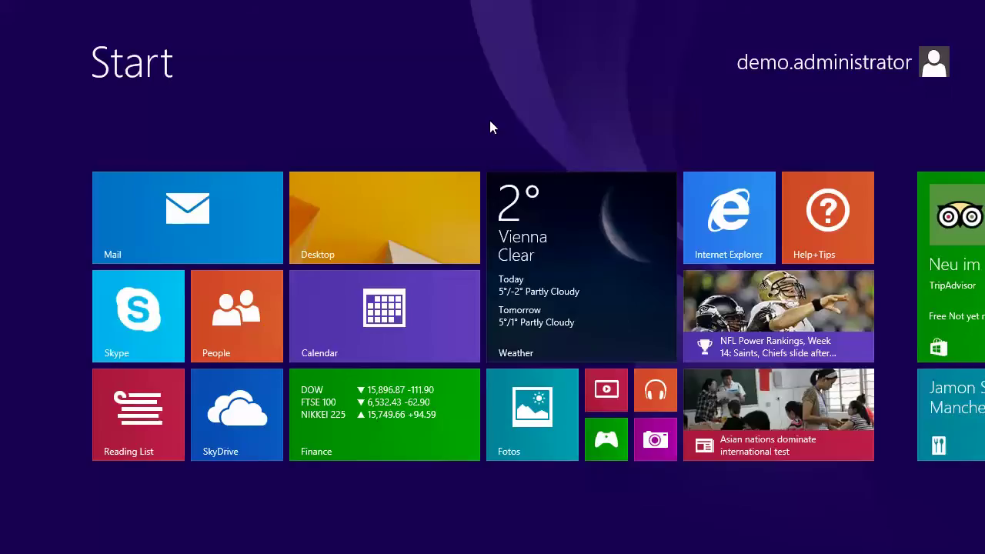
- Run gpedit.msc to open the local Group Policy Editor and maximize its window
type("spi")
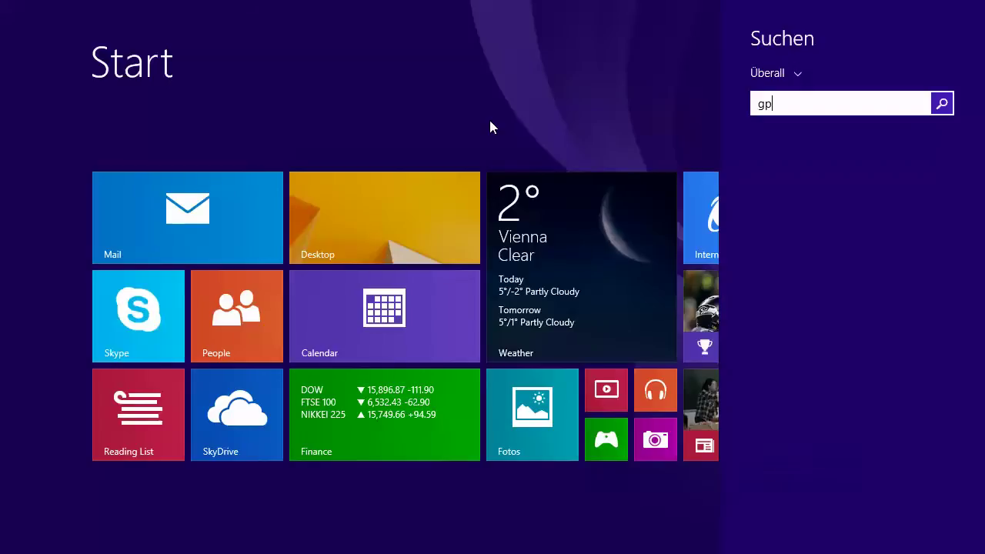
key("BackSpace")
key("BackSpace")
key("BackSpace")
type("gpedit.msc")
key("Return")
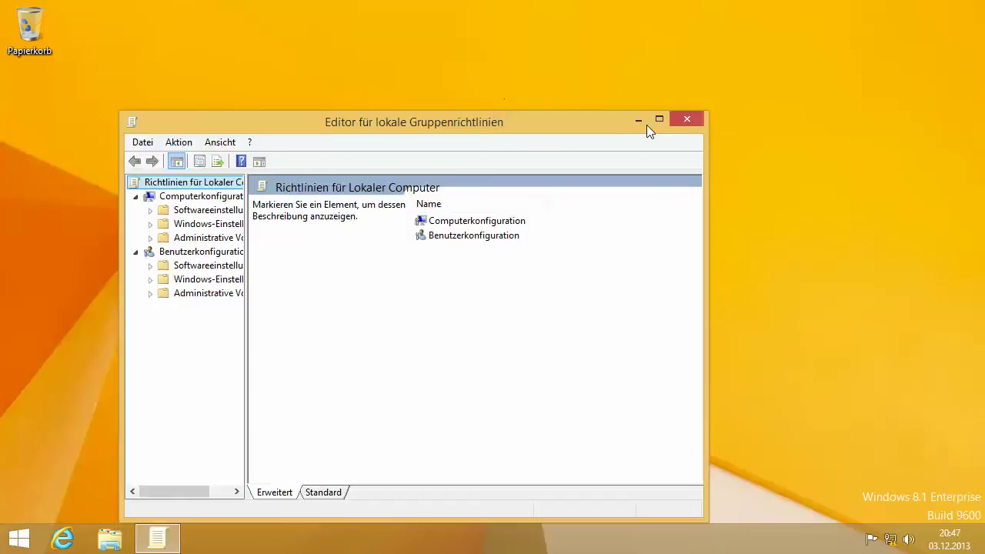
left_click(658, 120)
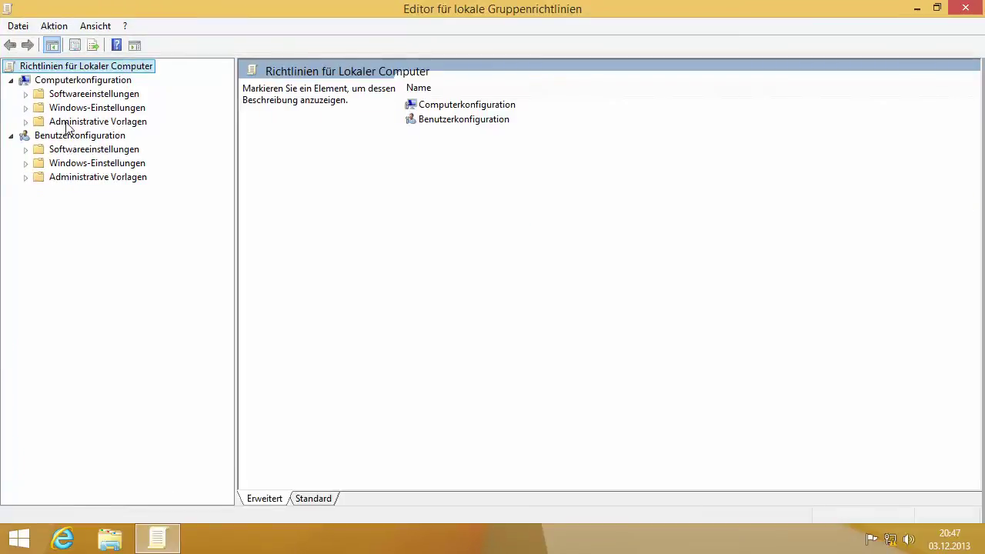
- Show the Betriebssystemlaufwerke policies under Computerkonfiguration, Administrative Vorlagen, Windows-Komponenten, BitLocker-Laufwerkverschlüsselung
left_click(26, 122)
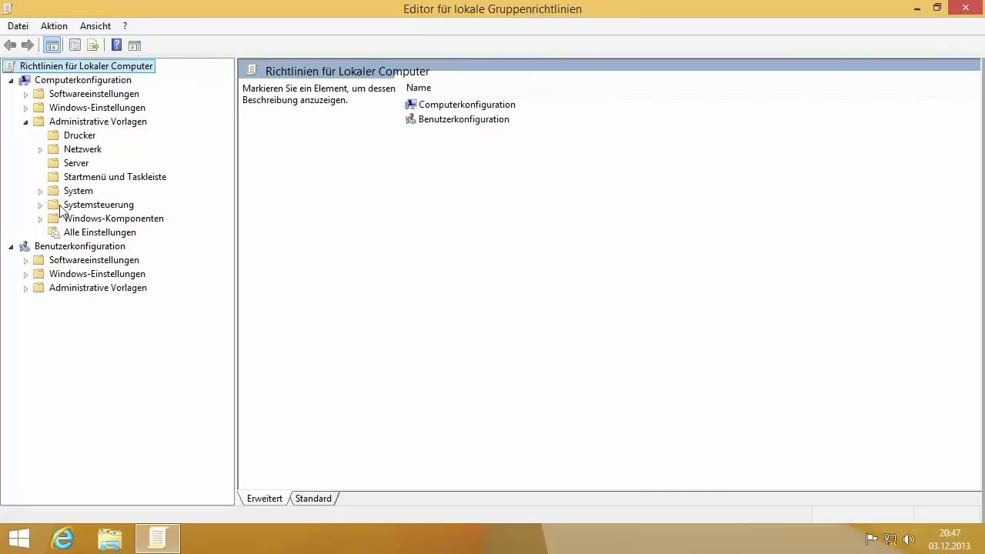
left_click(41, 219)
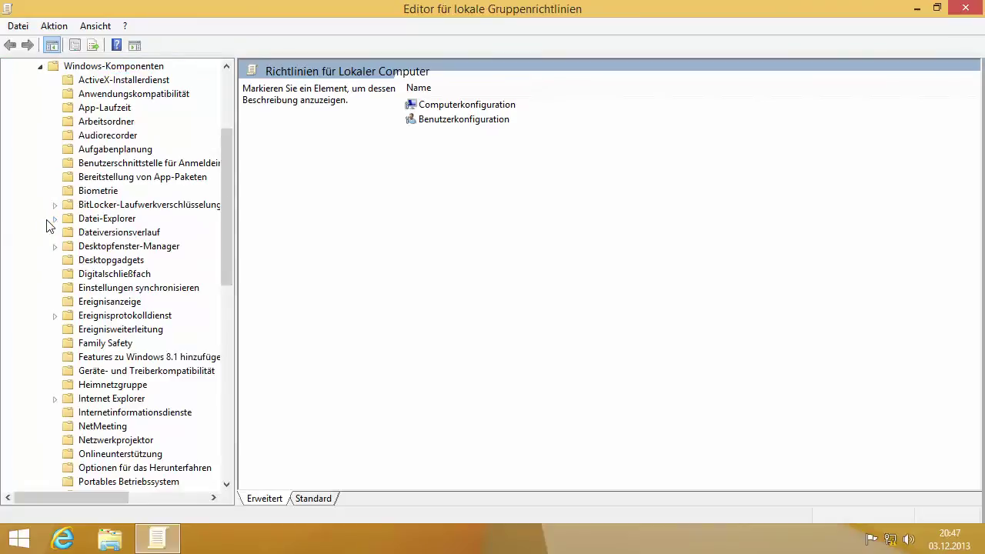
double_click(105, 207)
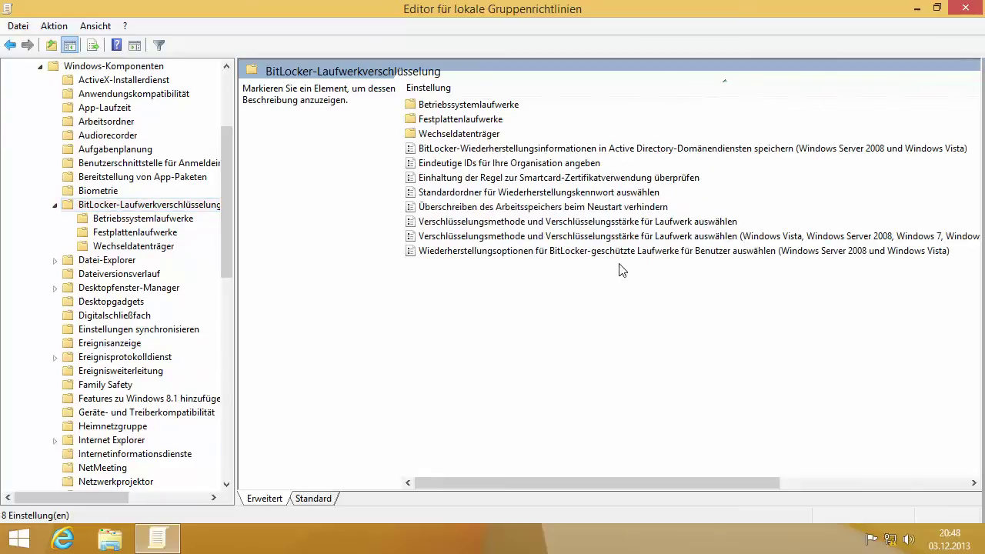
left_click(131, 220)
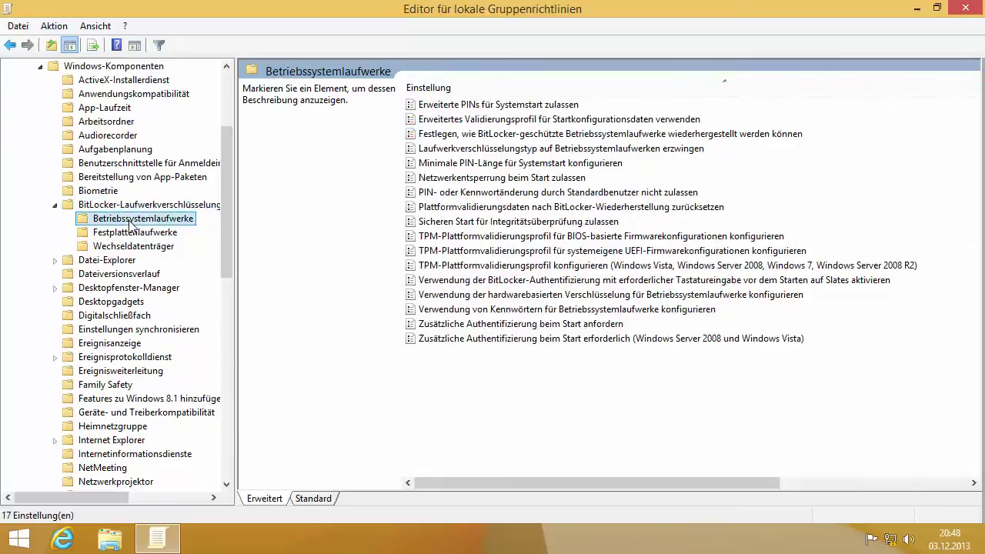
- Set the policy "Zusätzliche Authentifizierung beim Start anfordern" to Aktiviert, allow BitLocker without a compatible TPM, and minimize the editor
left_click(444, 326)
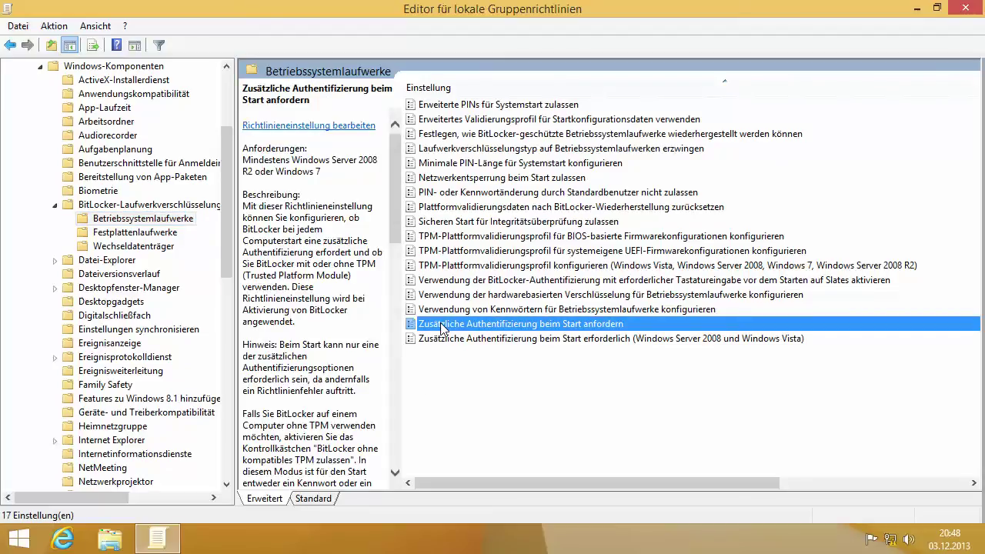
double_click(443, 326)
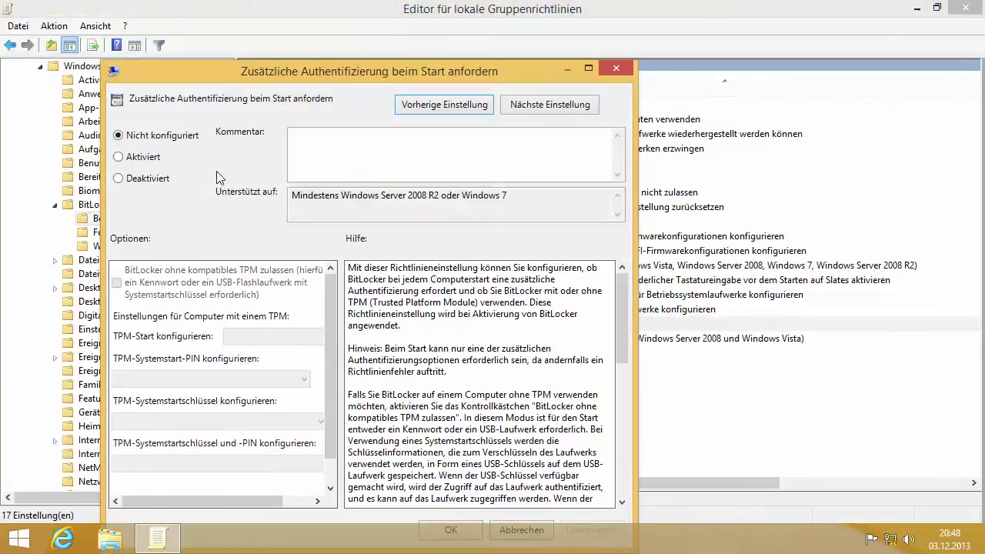
left_click(117, 157)
double_click(313, 80)
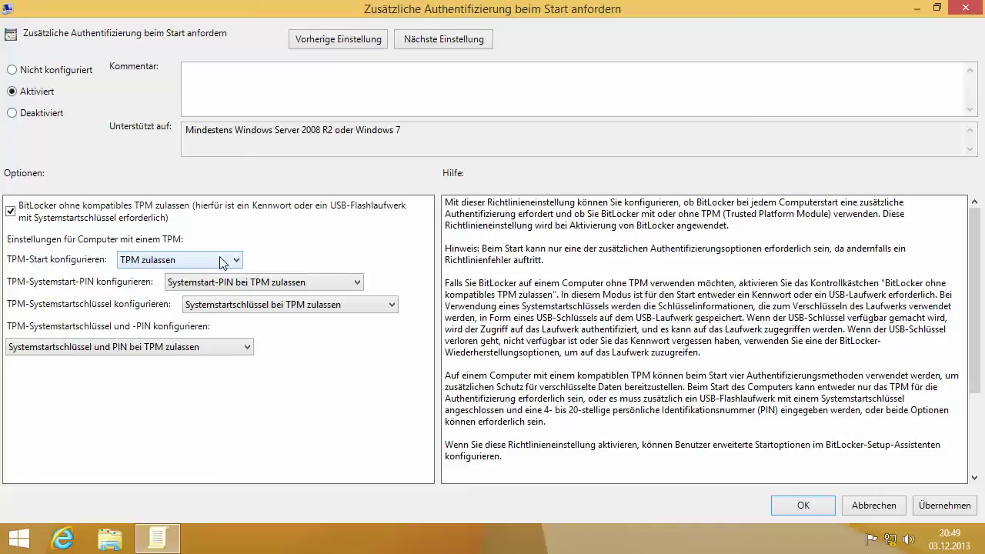
left_click(802, 504)
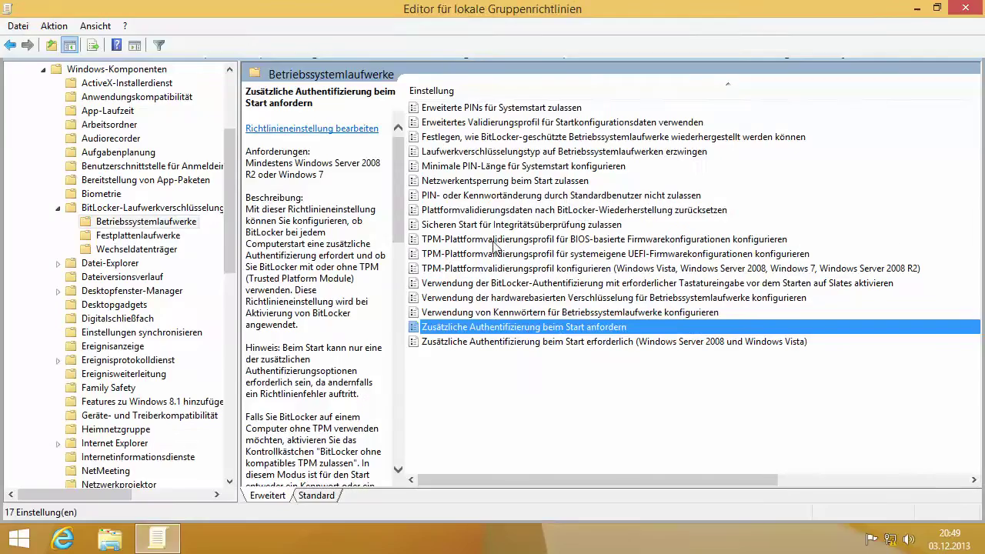
left_click_drag(656, 480, 884, 475)
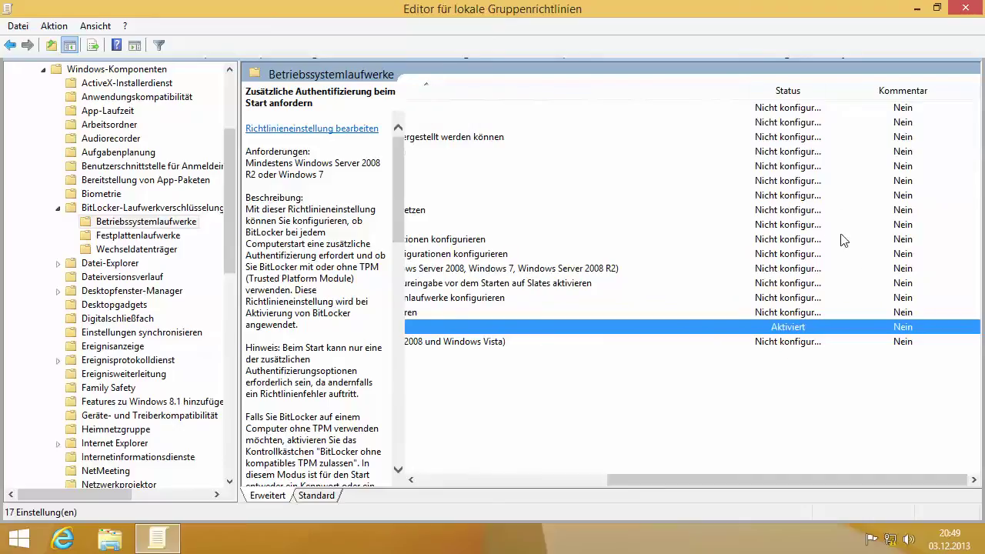
left_click(915, 8)
- Find and open BitLocker verwalten and start activating BitLocker for operating system drive C:
left_click(29, 543)
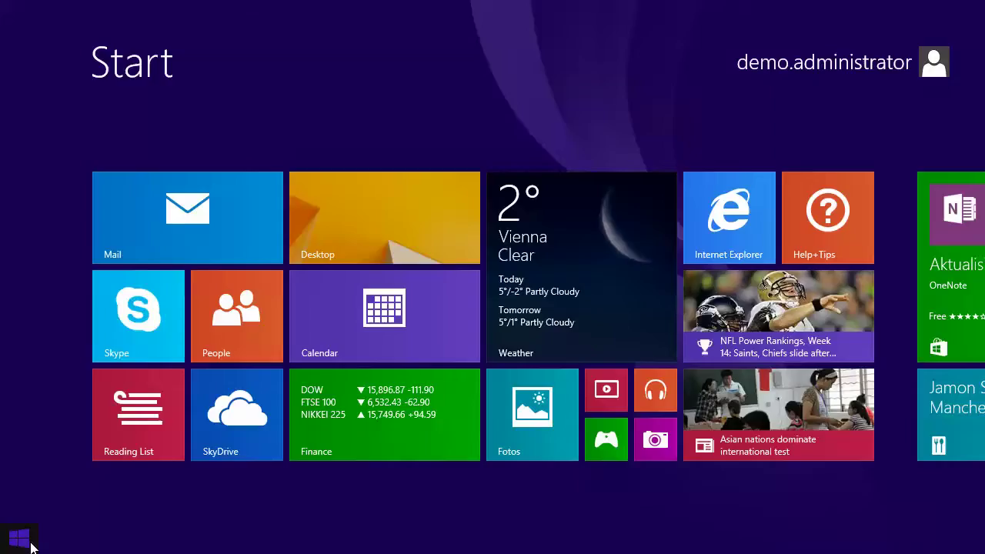
type("bitlo")
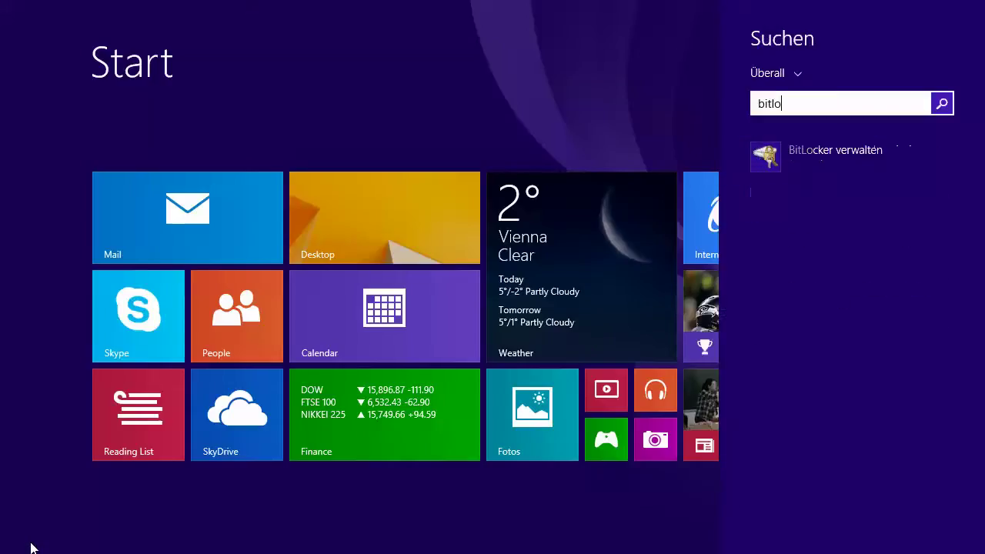
key("Return")
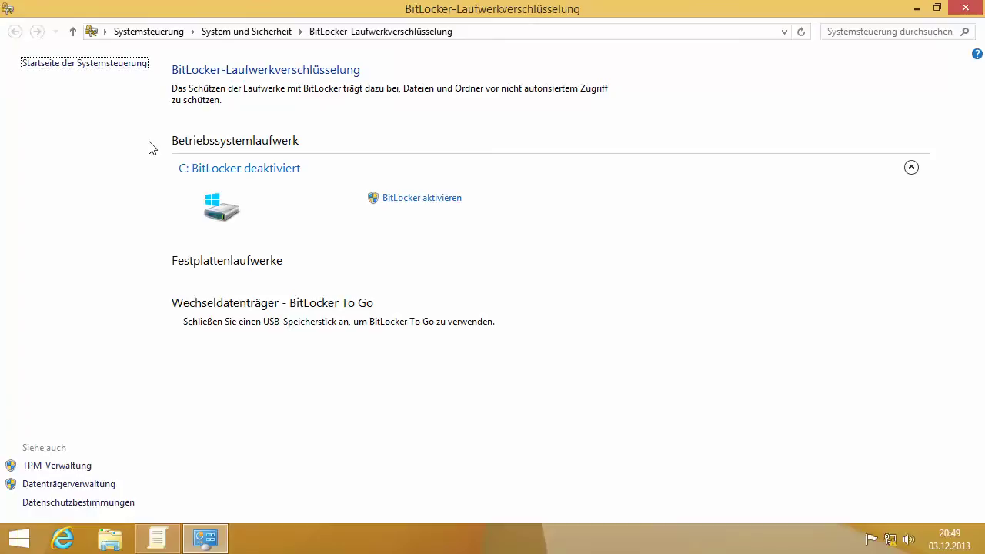
left_click(436, 201)
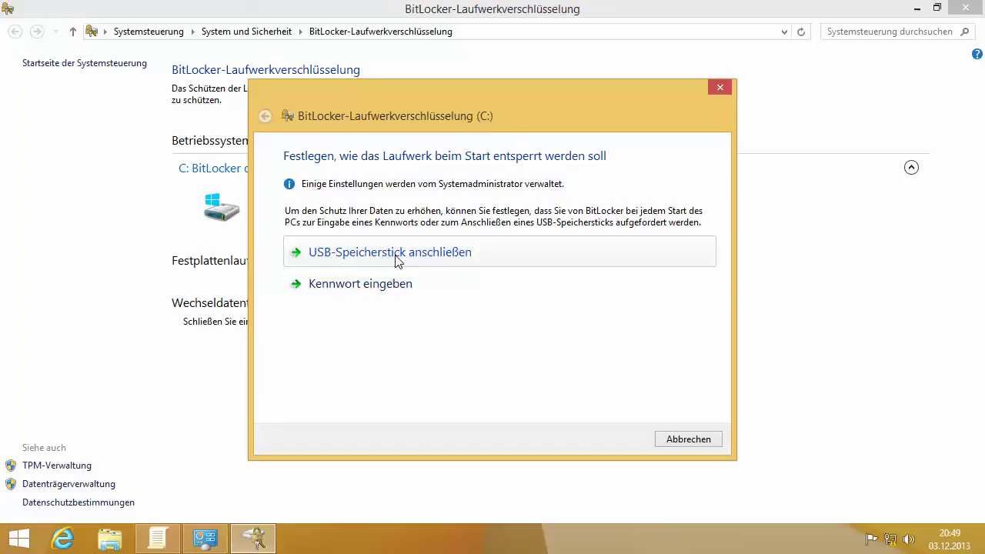
left_click(398, 260)
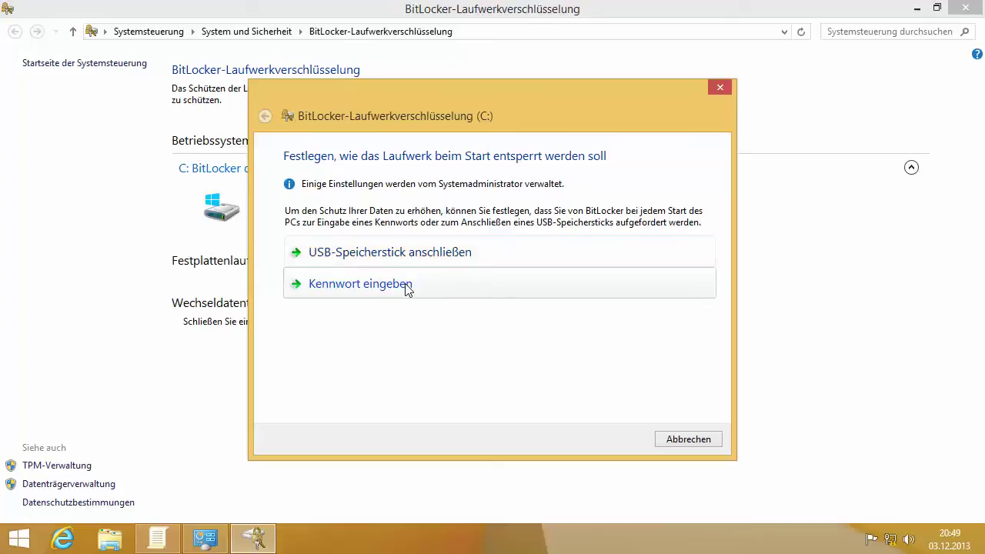
- Choose unlocking drive C: by password at startup, then enter and repeat the drive unlock password
left_click(408, 286)
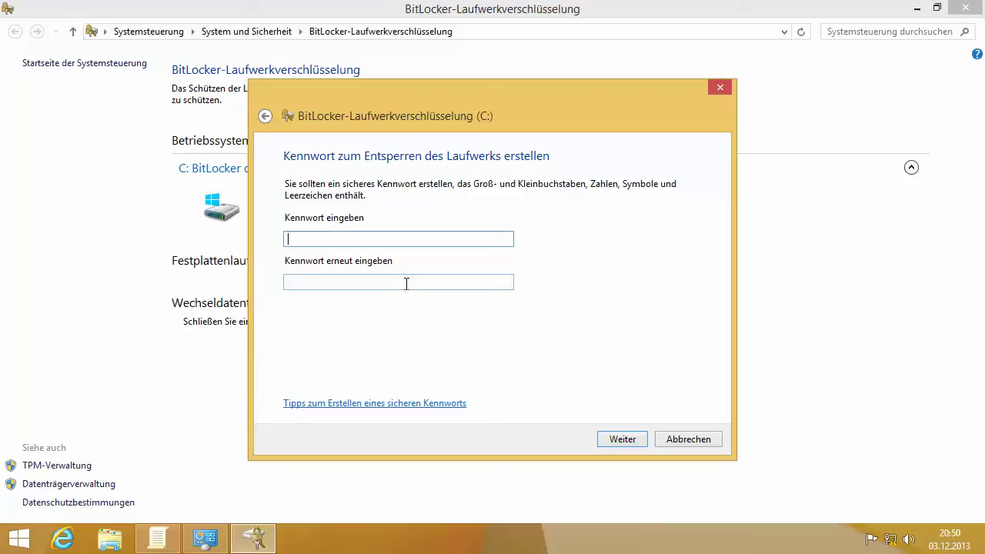
type("********")
key("Tab")
type("**")
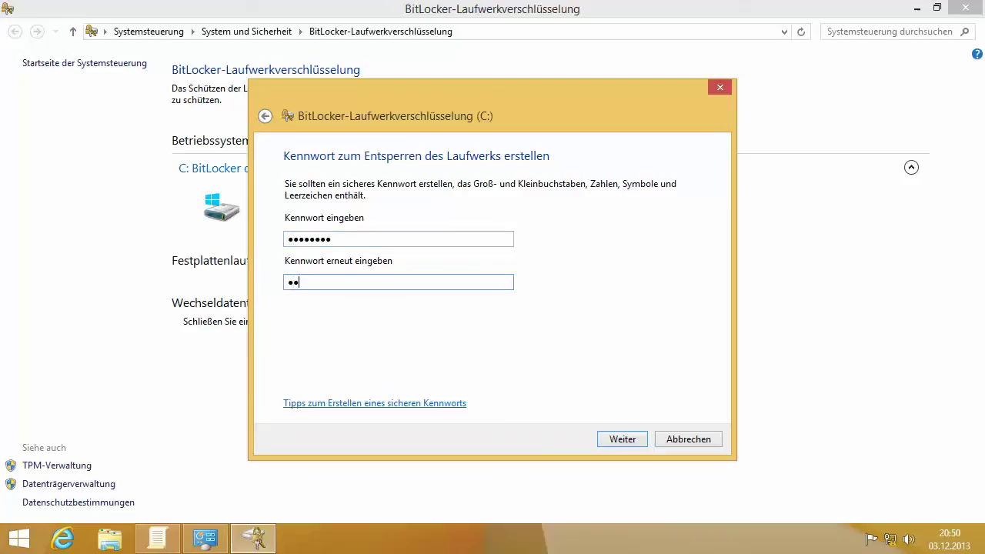
type("******")
left_click(602, 443)
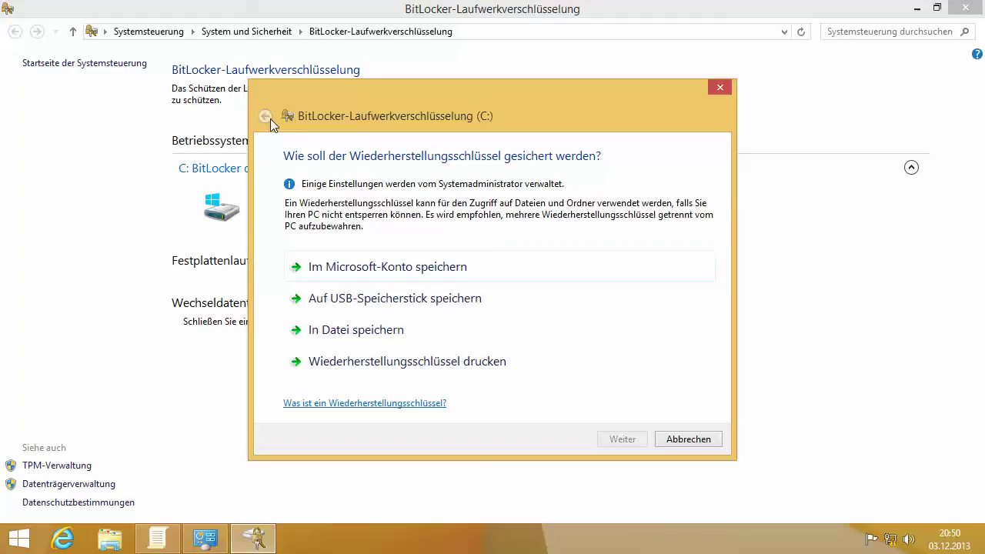
- Print the recovery key with Microsoft XPS Document Writer to a desktop file named 0 and continue to the encryption confirmation
left_click(478, 368)
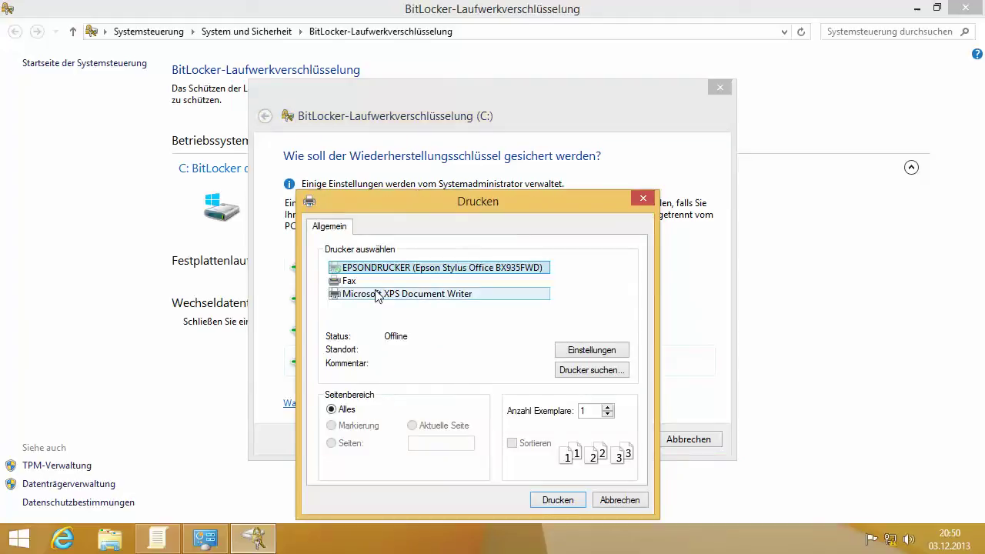
double_click(378, 296)
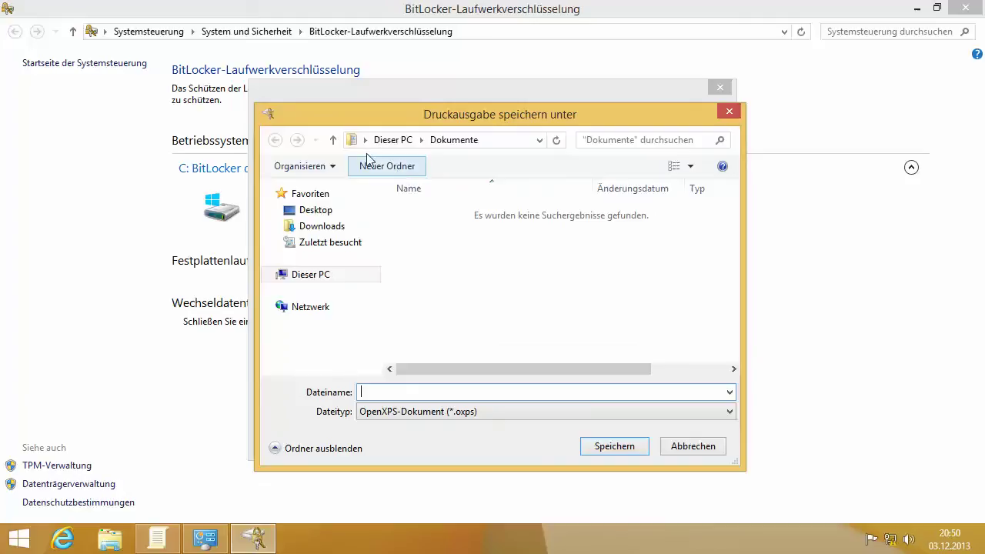
left_click(365, 139)
left_click(380, 159)
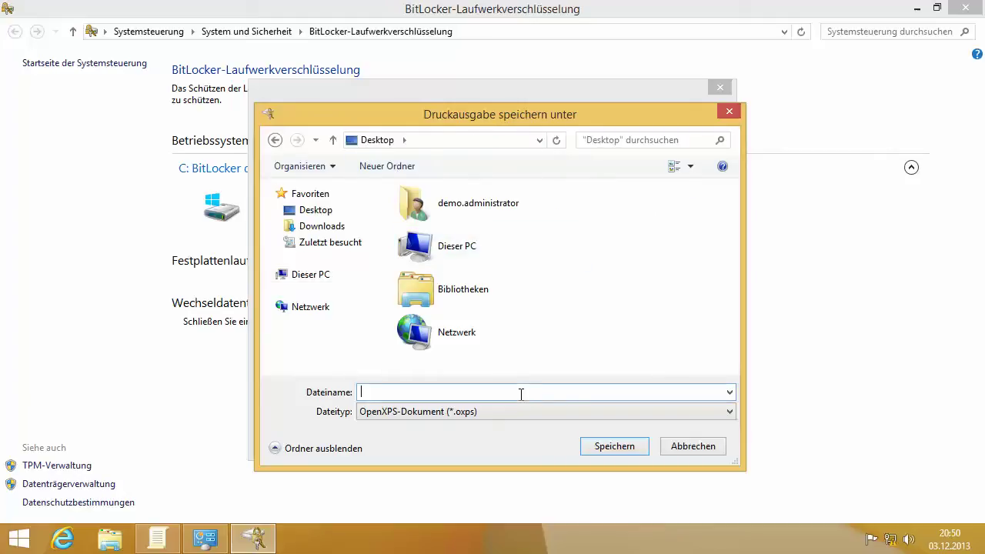
key("Escape")
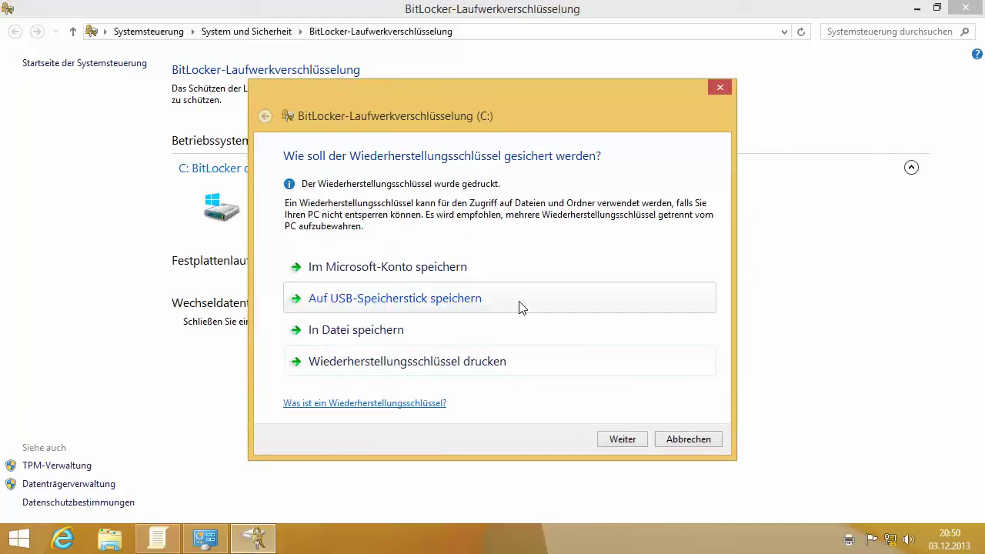
left_click(607, 441)
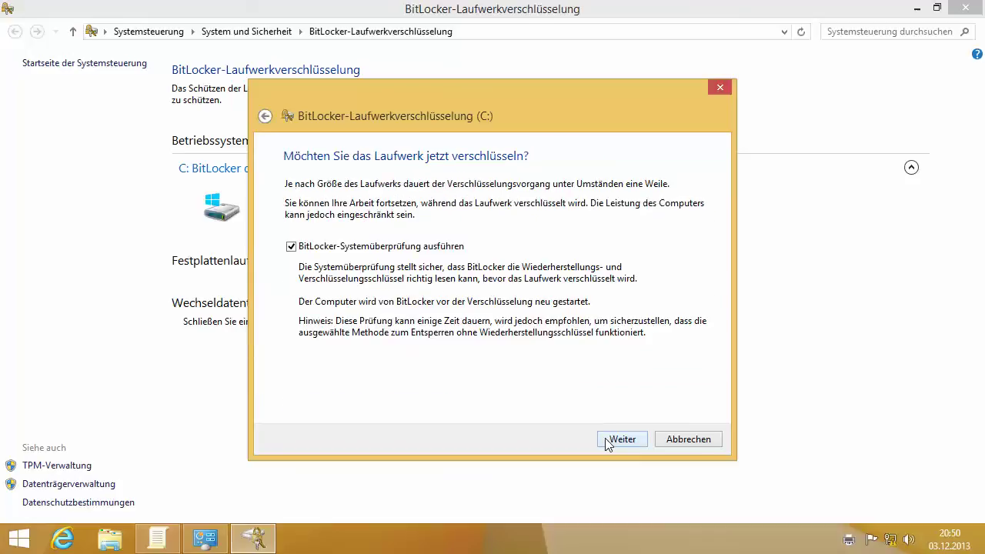
- Restart the computer with the BitLocker system check enabled and unlock drive C: with the BitLocker password
left_click(620, 439)
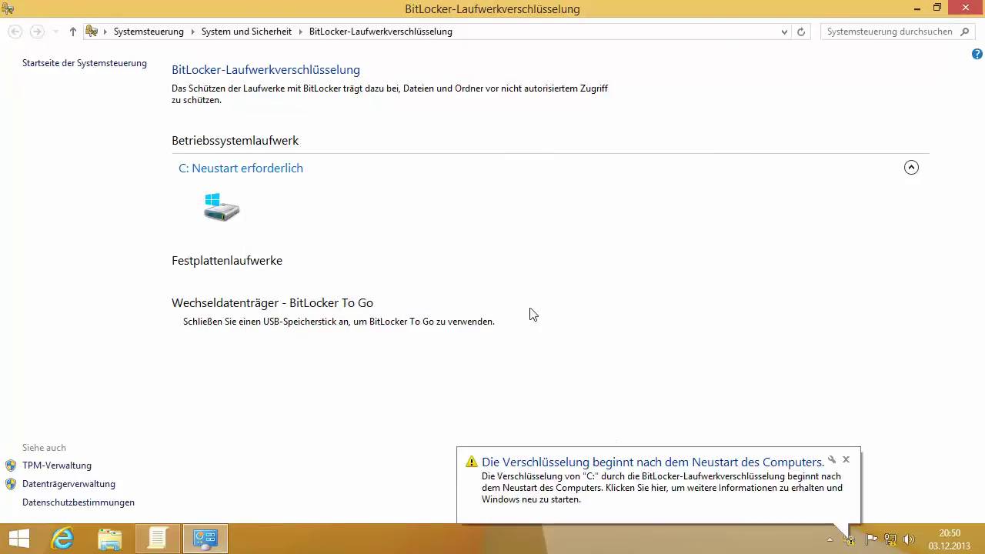
left_click(467, 264)
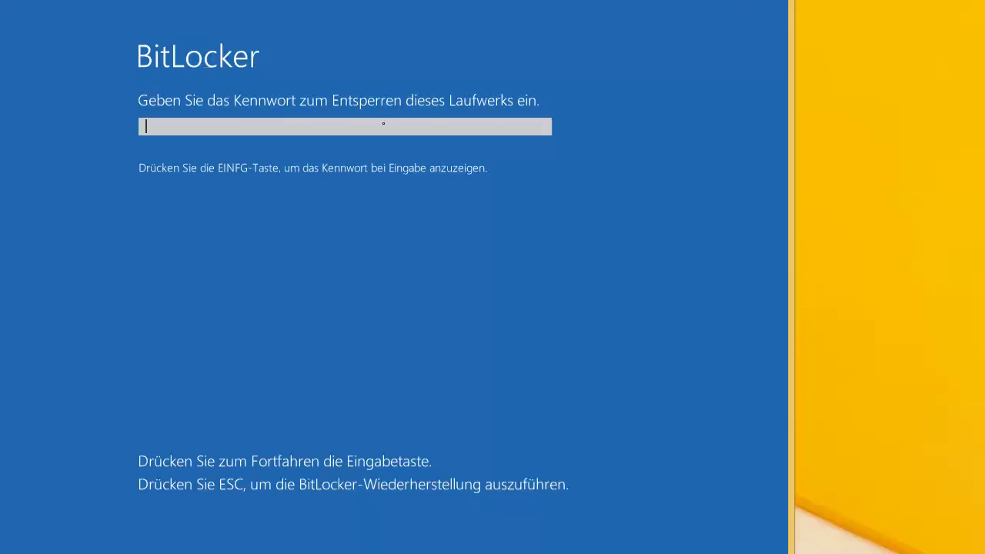
type("••••••••")
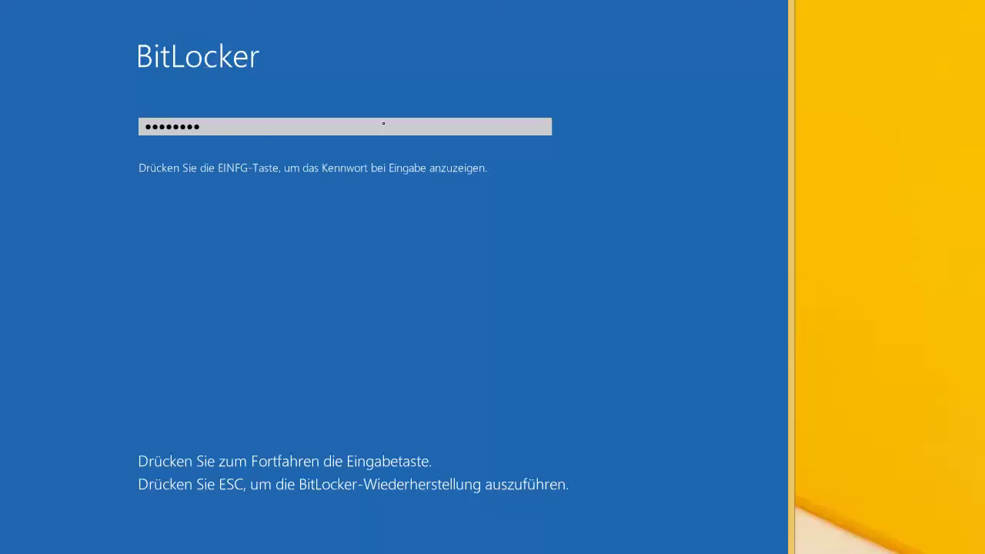
key("Return")
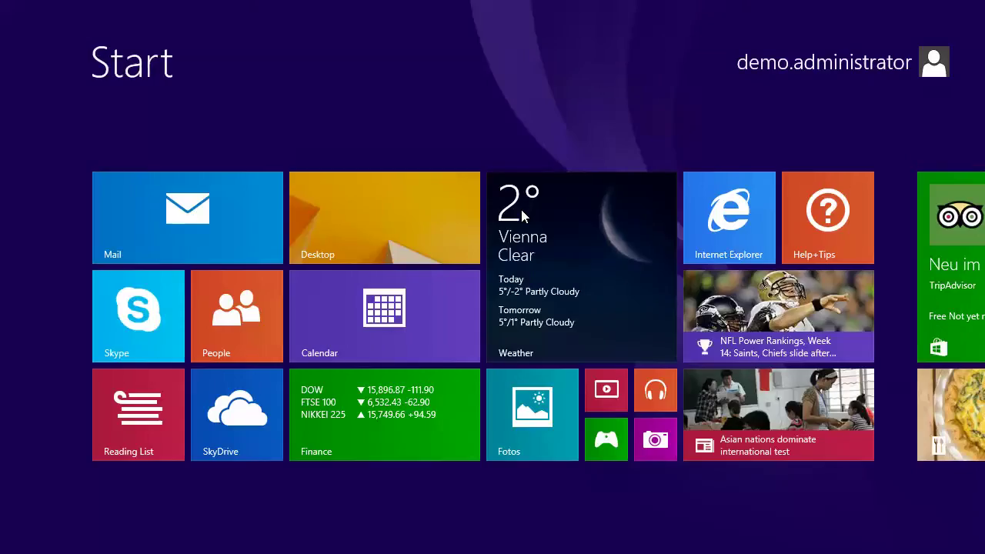
- Go to the desktop, set the taskbar to always show all icons and notifications, and open BitLocker's encryption progress
left_click(391, 223)
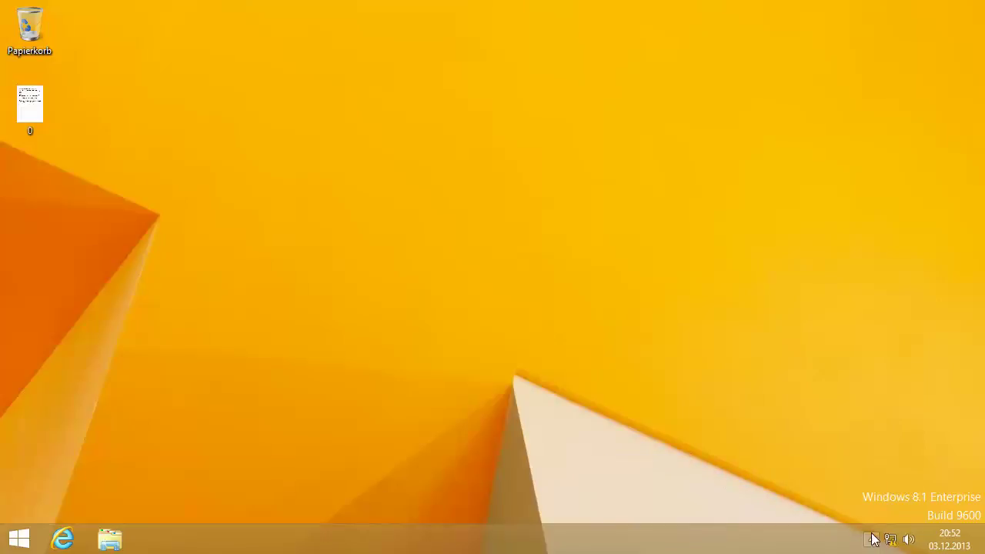
left_click(872, 540)
mouse_move(869, 462)
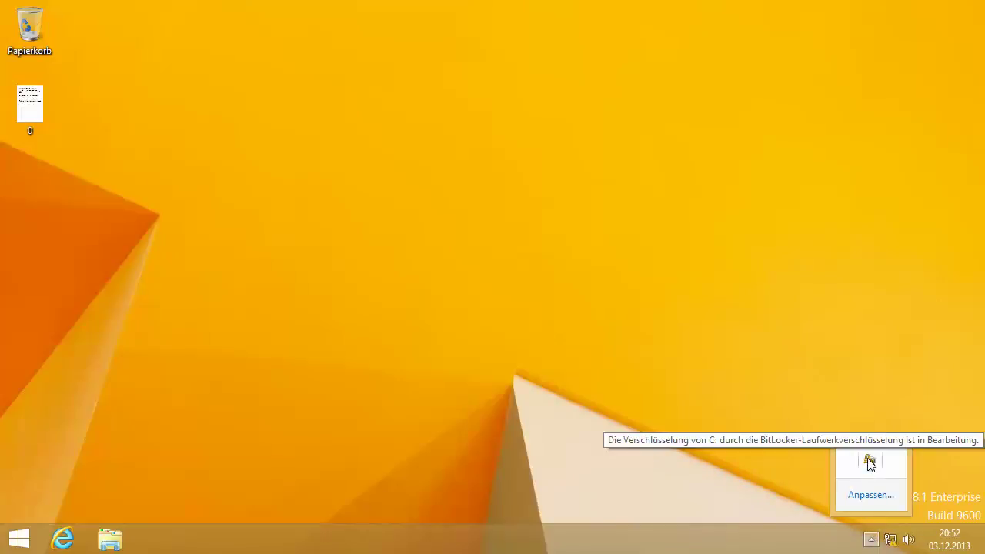
left_click(871, 494)
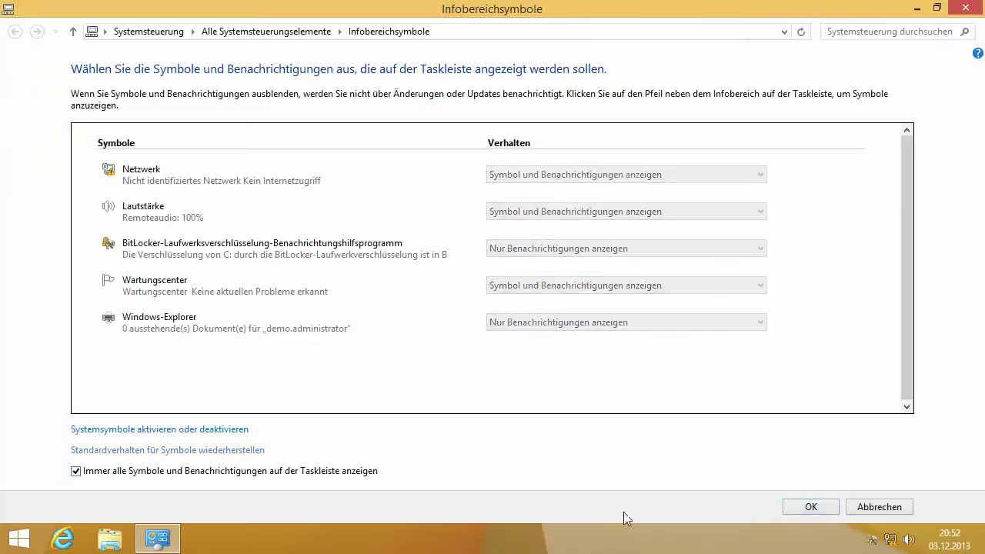
left_click(795, 508)
left_click(872, 540)
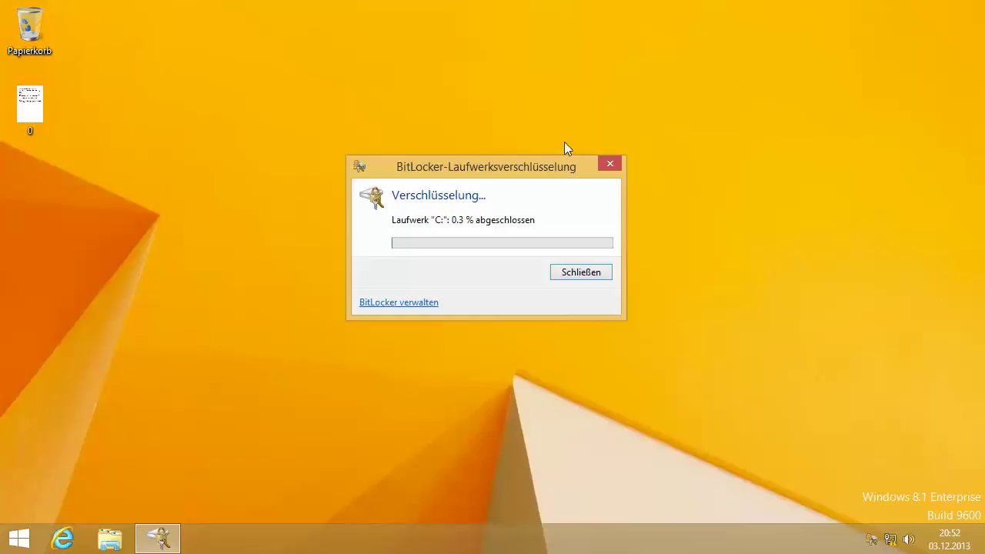
- Open Disk Management full screen, examine the partitions on disk 0, and view the properties of drive C: without changing them
right_click(19, 539)
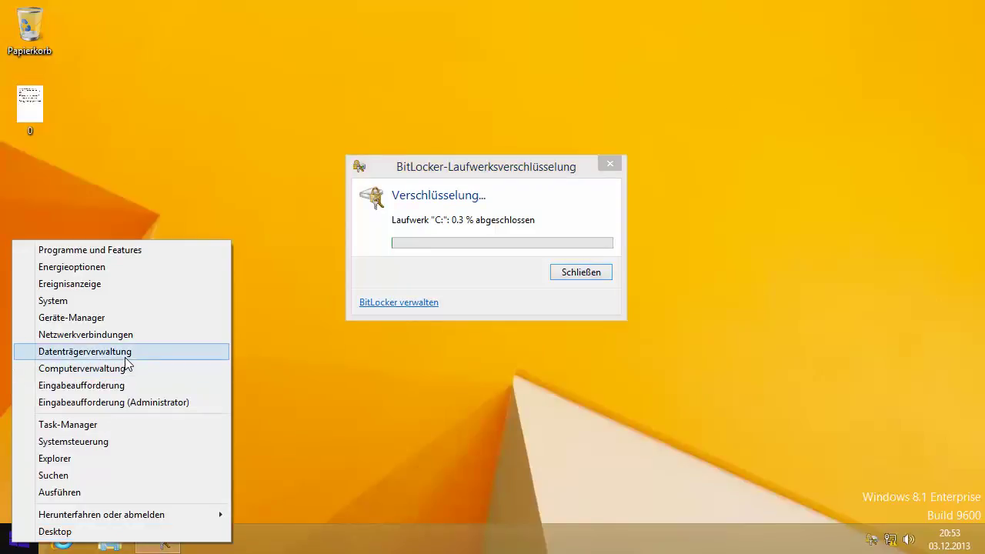
left_click(125, 351)
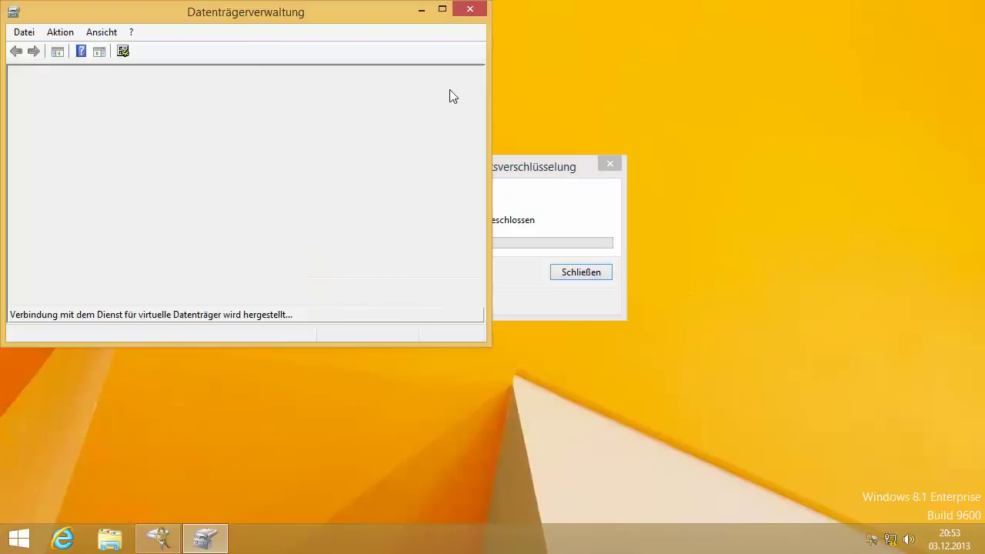
left_click(442, 8)
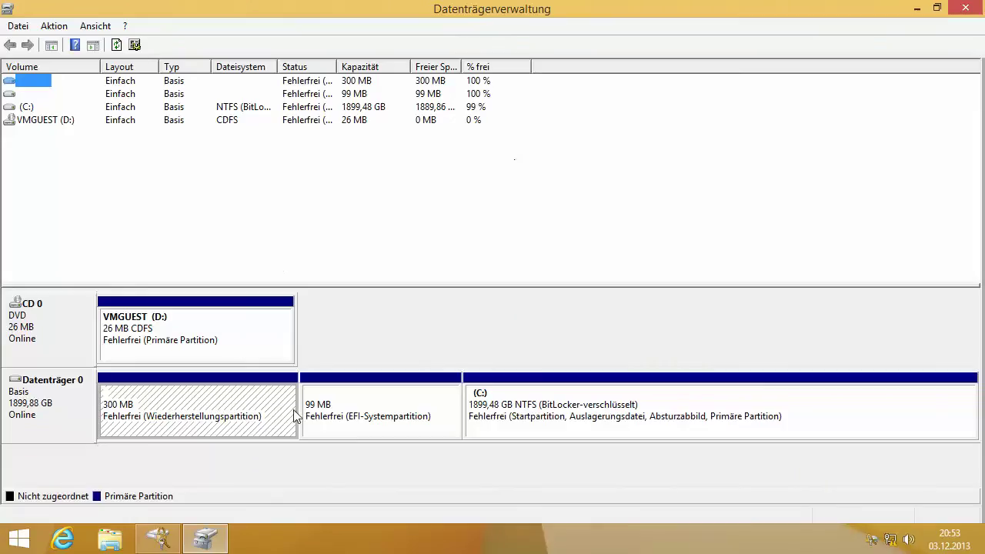
left_click(331, 393)
left_click(494, 408)
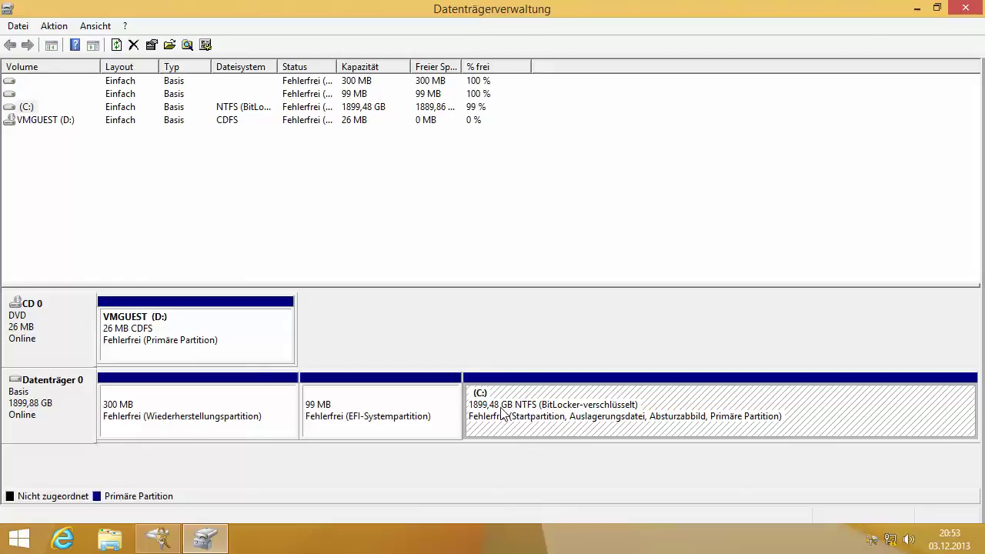
right_click(502, 413)
left_click(554, 375)
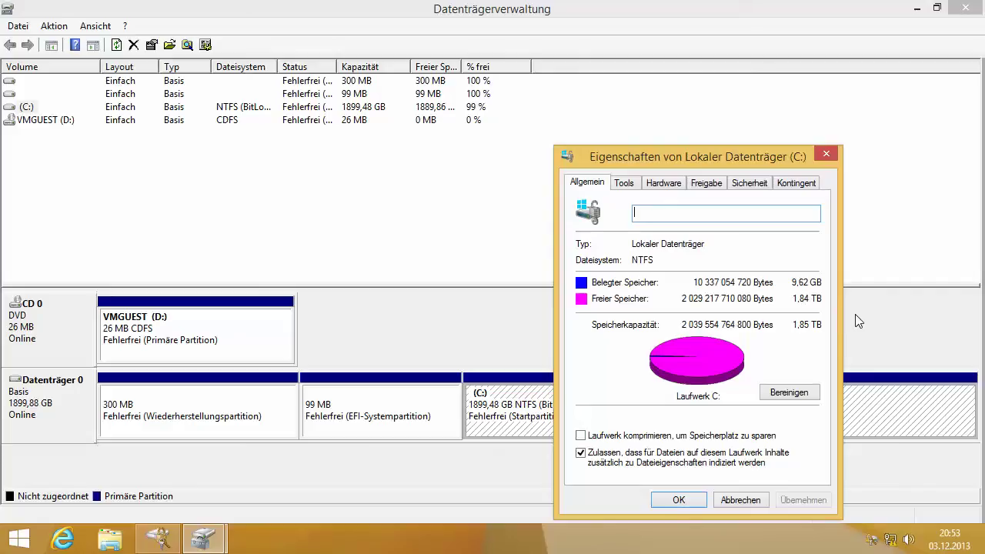
left_click(739, 499)
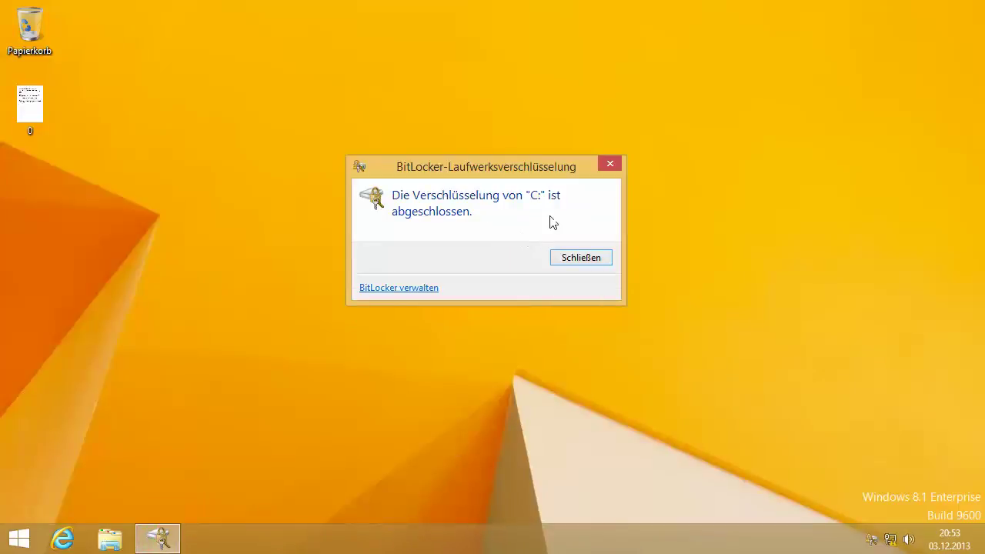
- Close the BitLocker encryption dialog and restart the computer
left_click(571, 258)
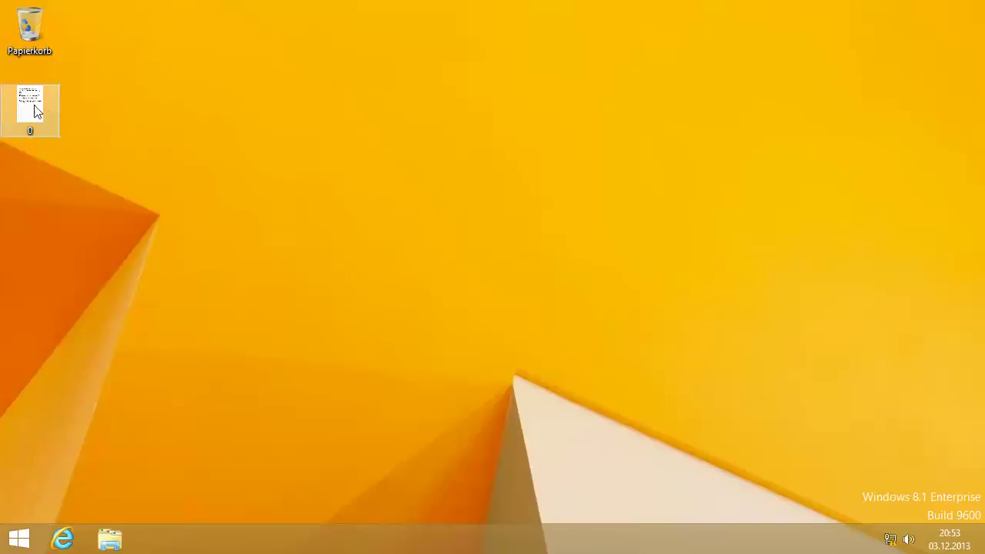
left_click(34, 108)
mouse_move(959, 435)
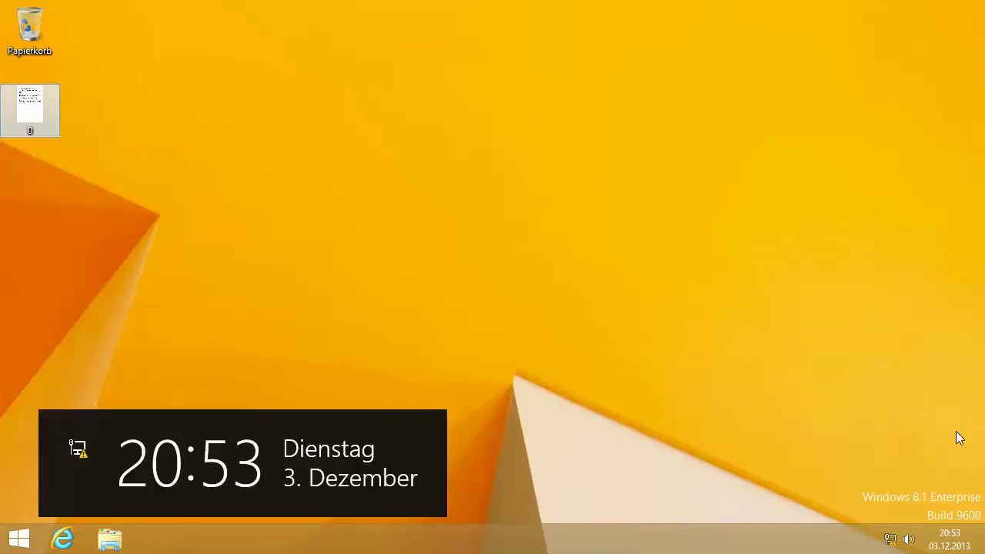
left_click(954, 466)
left_click(860, 468)
left_click(862, 398)
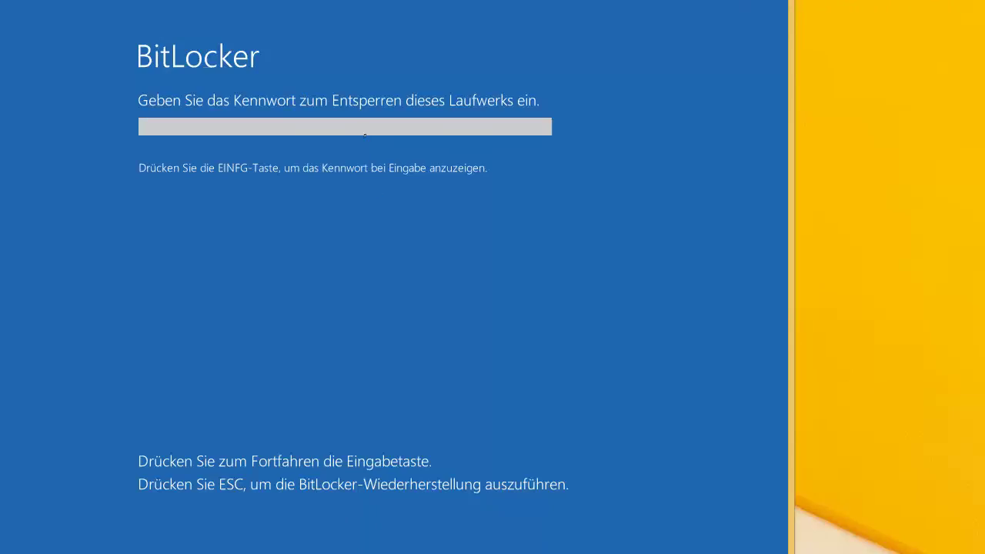
- Unlock the system drive at startup by entering the BitLocker password, clearing the mistaken entry before retyping it
type("•••••••")
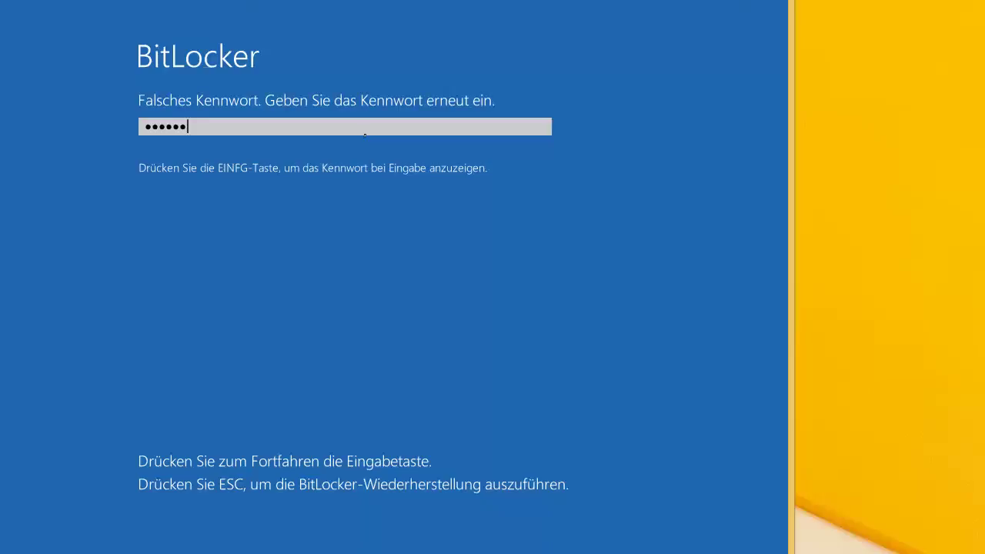
key("BackSpace")
key("BackSpace")
key("BackSpace")
key("BackSpace")
key("BackSpace")
key("BackSpace")
key("BackSpace")
type("•••••••••")
key("Return")
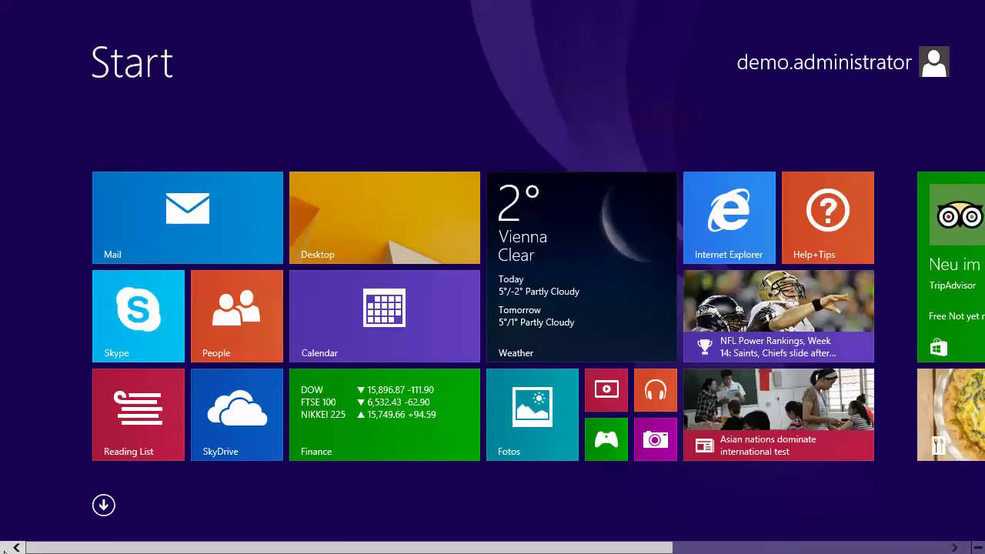
- Open an administrator Command Prompt, approve the elevation request, and maximize its window
right_click(4, 548)
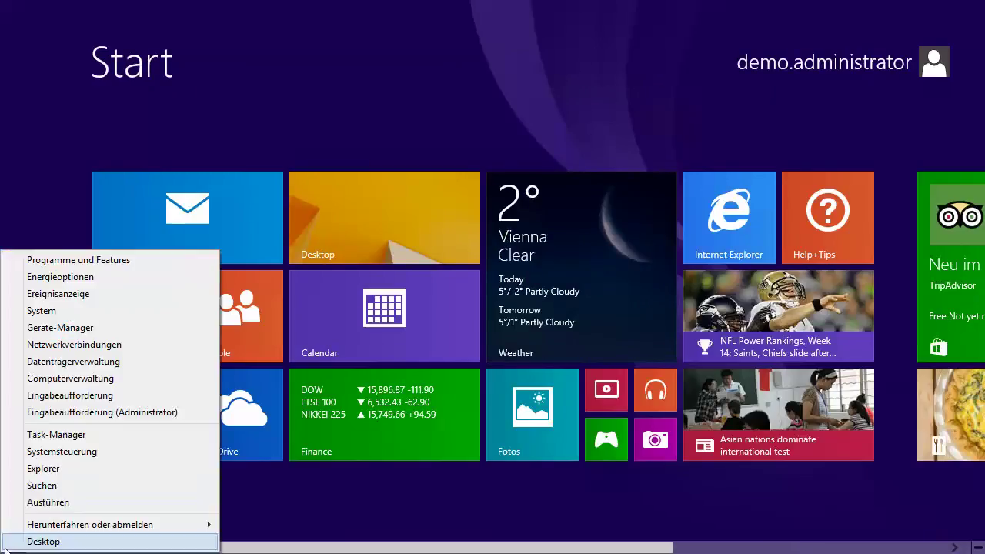
left_click(82, 409)
left_click(548, 307)
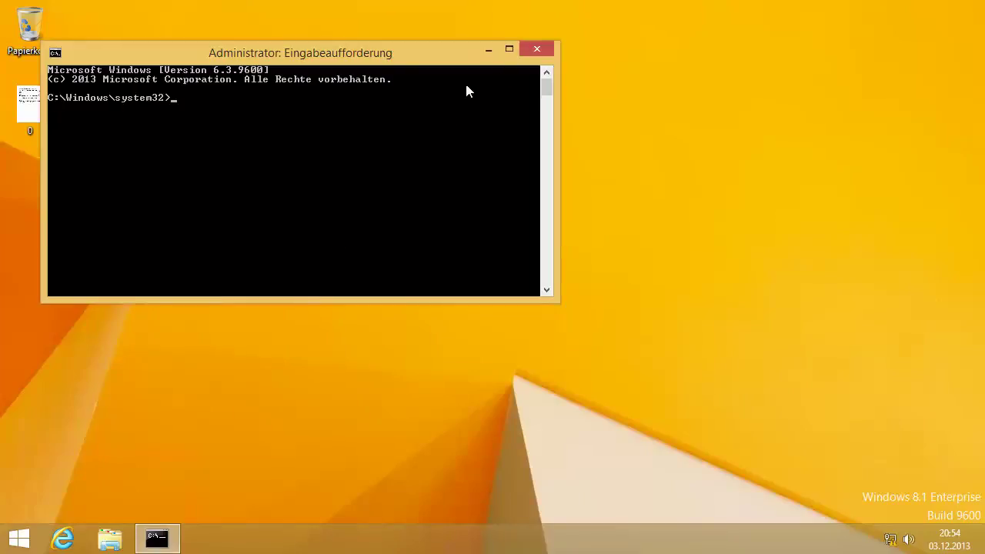
left_click(509, 48)
- Choose a larger raster font size for the Command Prompt in its properties and apply it
right_click(268, 27)
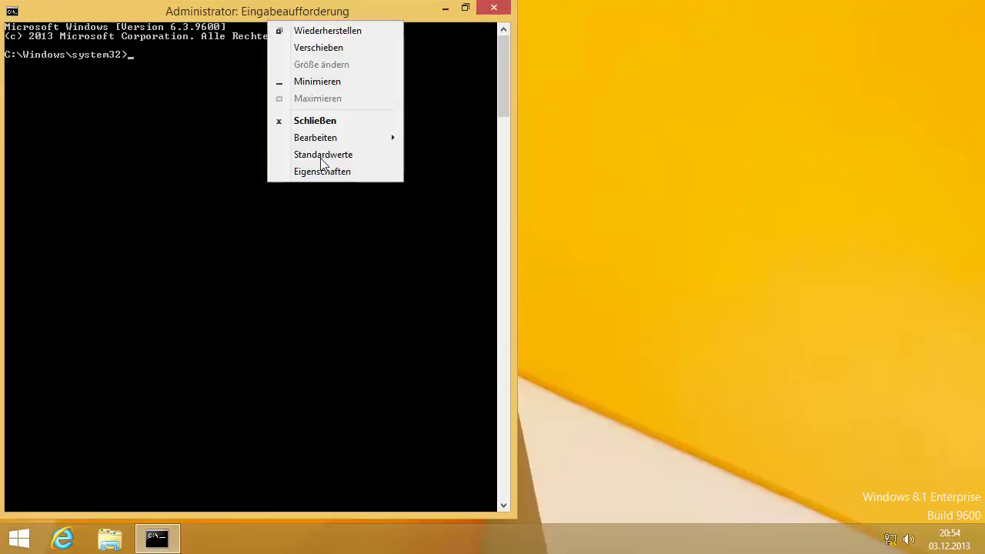
left_click(308, 166)
left_click(91, 48)
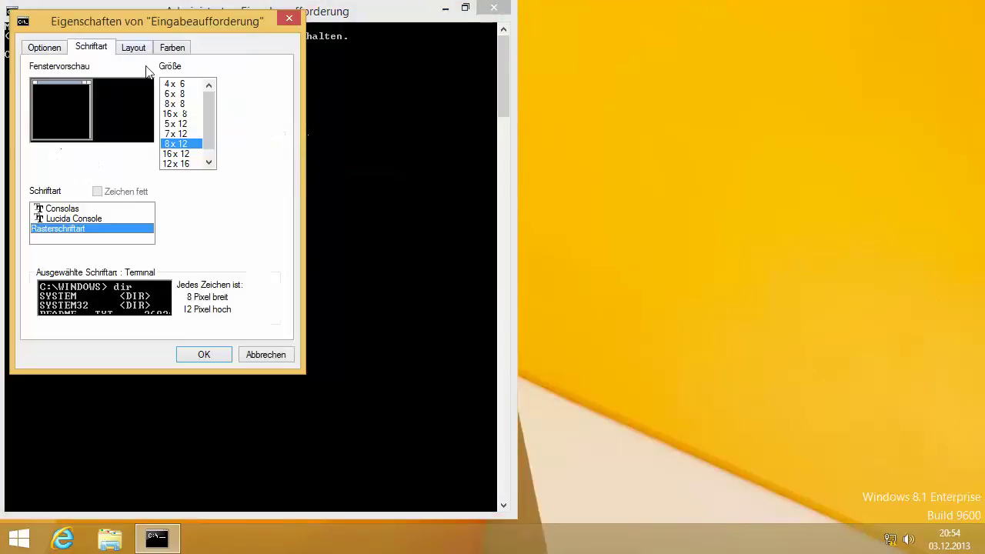
left_click(192, 163)
left_click(196, 163)
left_click(202, 355)
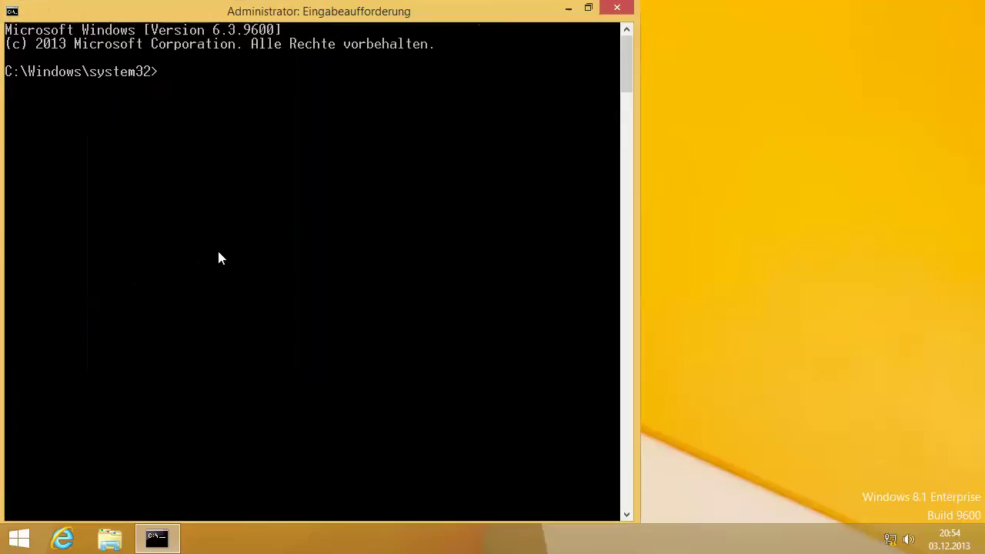
- Run manage-bde without parameters and review its list of BitLocker parameters and examples
type("manage-bde")
key("Return")
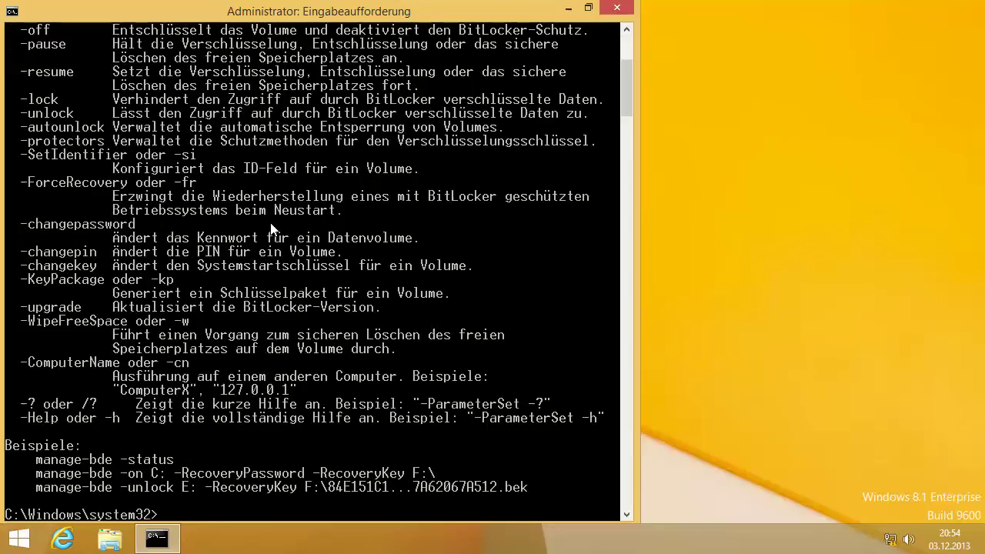
scroll(271, 229, "up", 5)
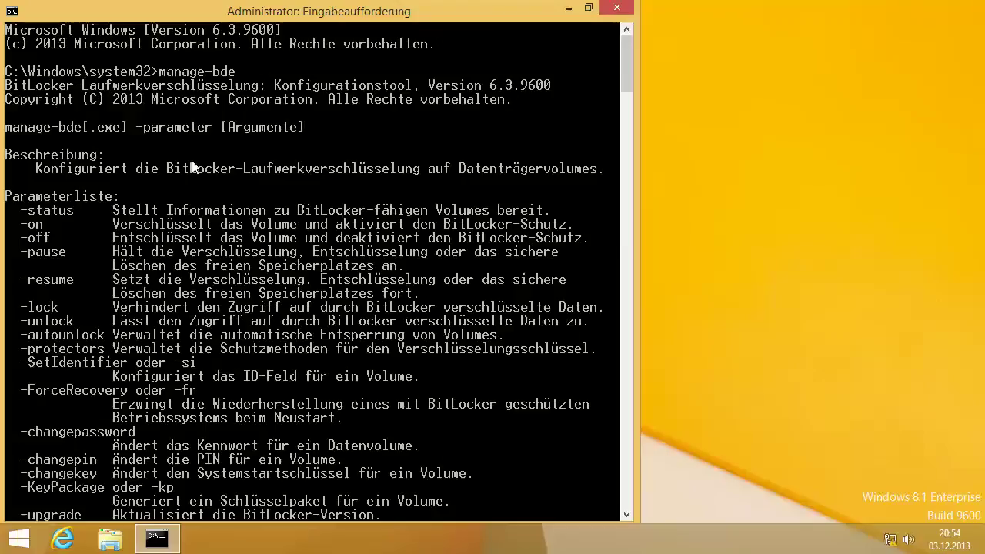
scroll(395, 198, "down", 8)
- Run manage-bde -status, review drive C:'s encryption details, and close the Command Prompt
key("Up")
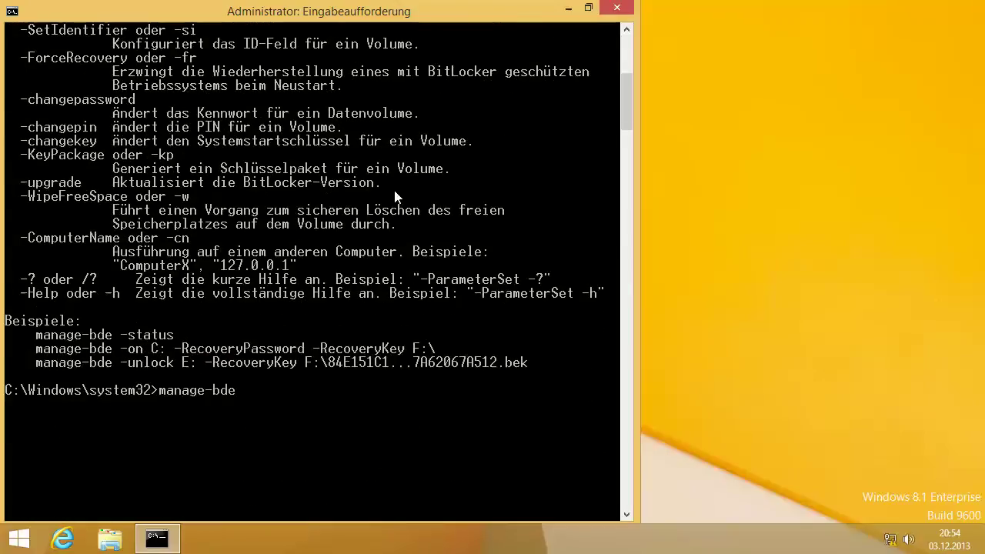
type("-status")
key("Return")
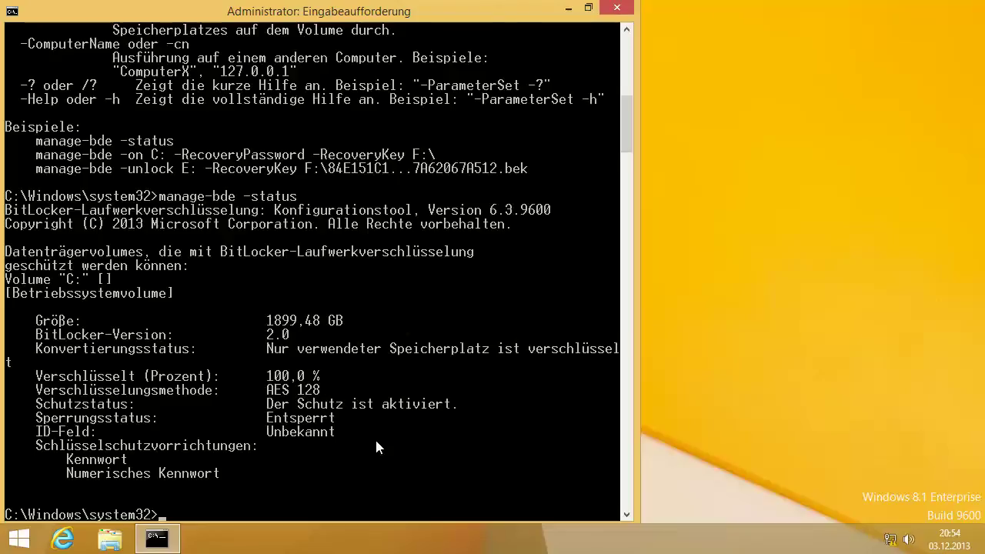
scroll(419, 427, "up", 4)
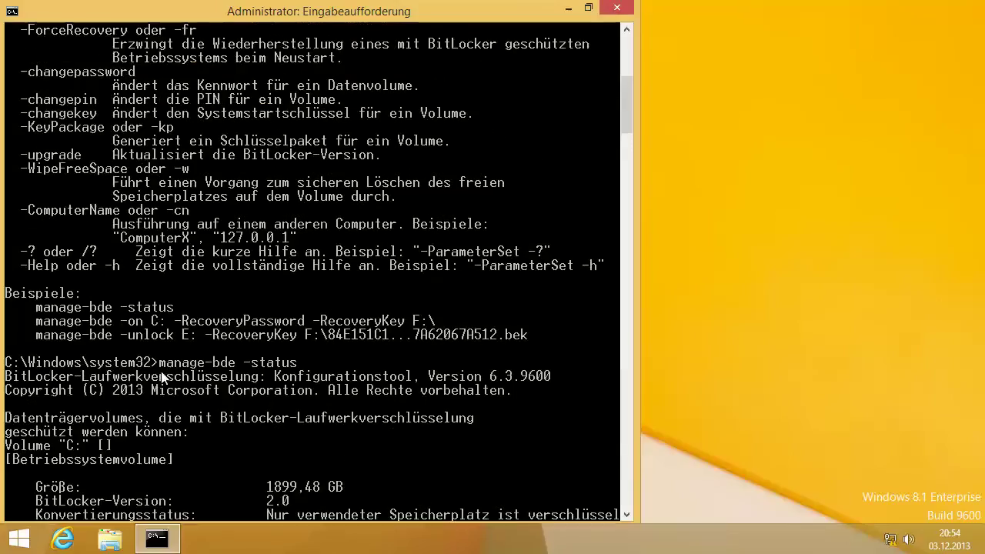
scroll(135, 333, "up", 9)
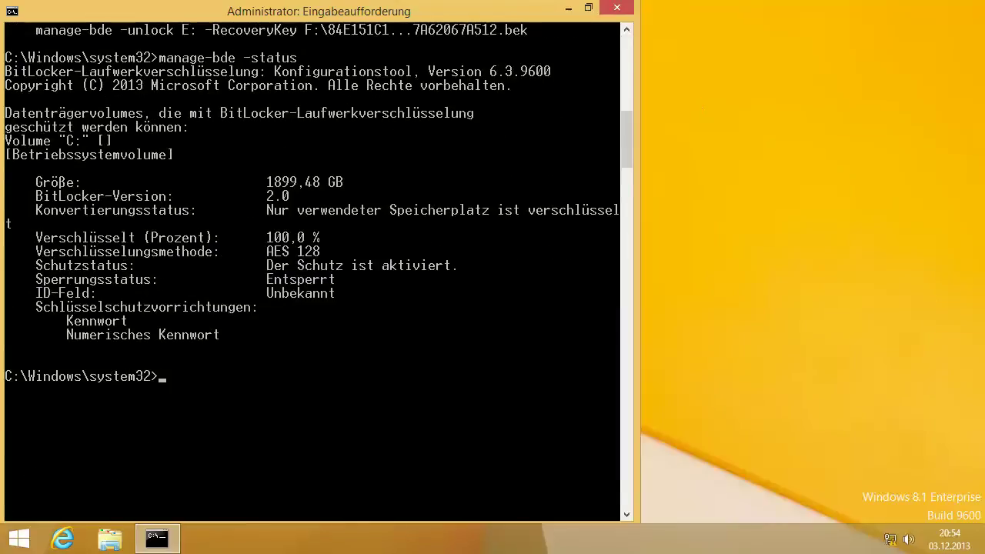
left_click(615, 8)
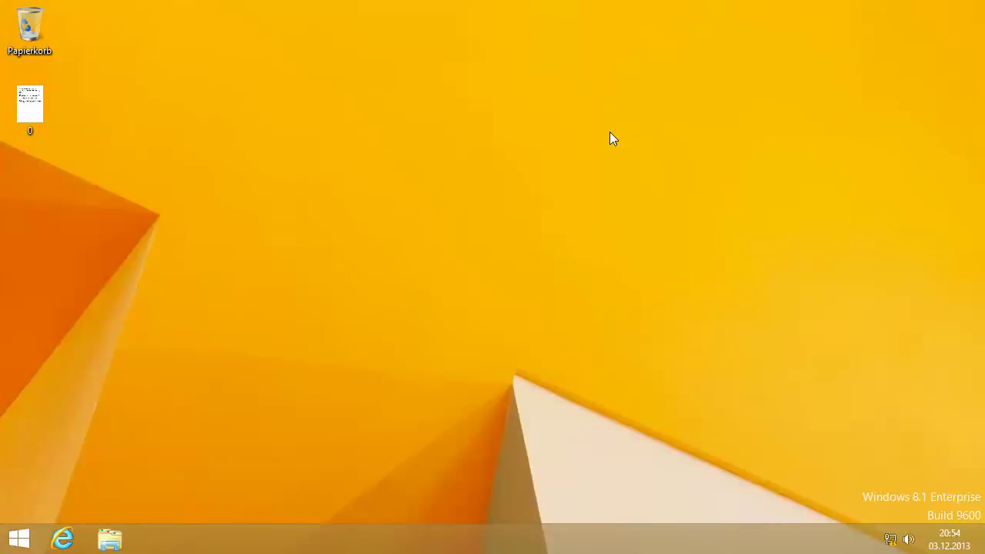